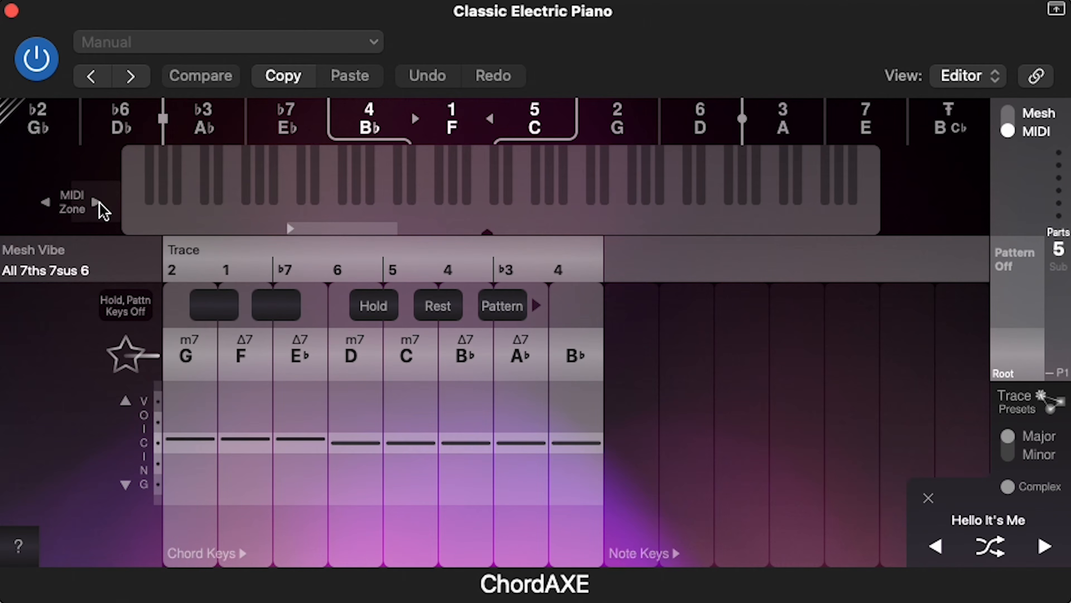
Step: Shift the MIDI zone higher up the keyboard and switch to the Mesh view
{"action": "left_click", "coordinate": [97, 202]}
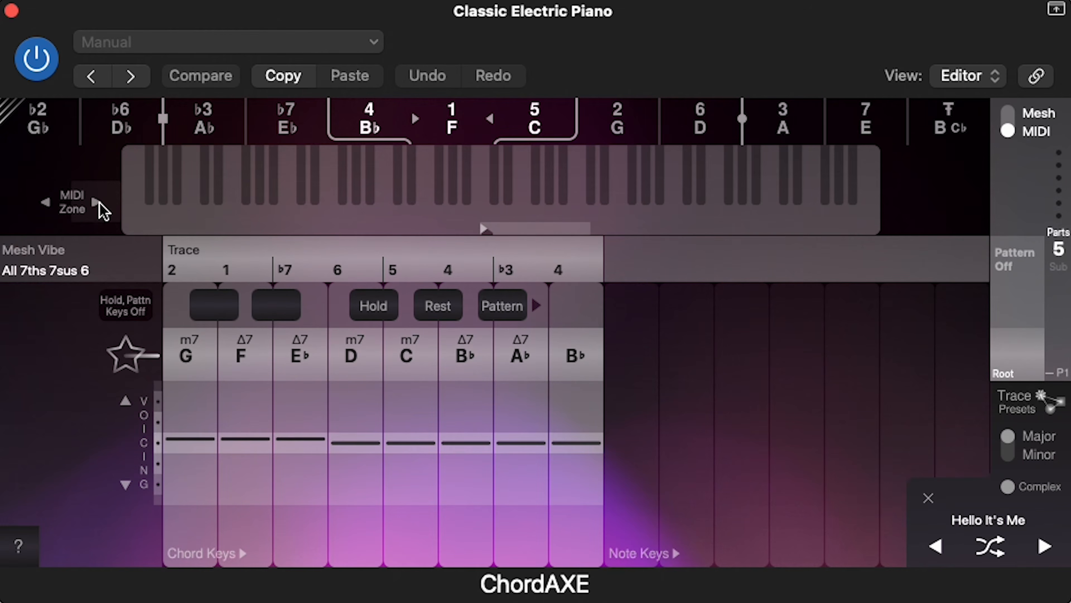
{"action": "left_click", "coordinate": [100, 203]}
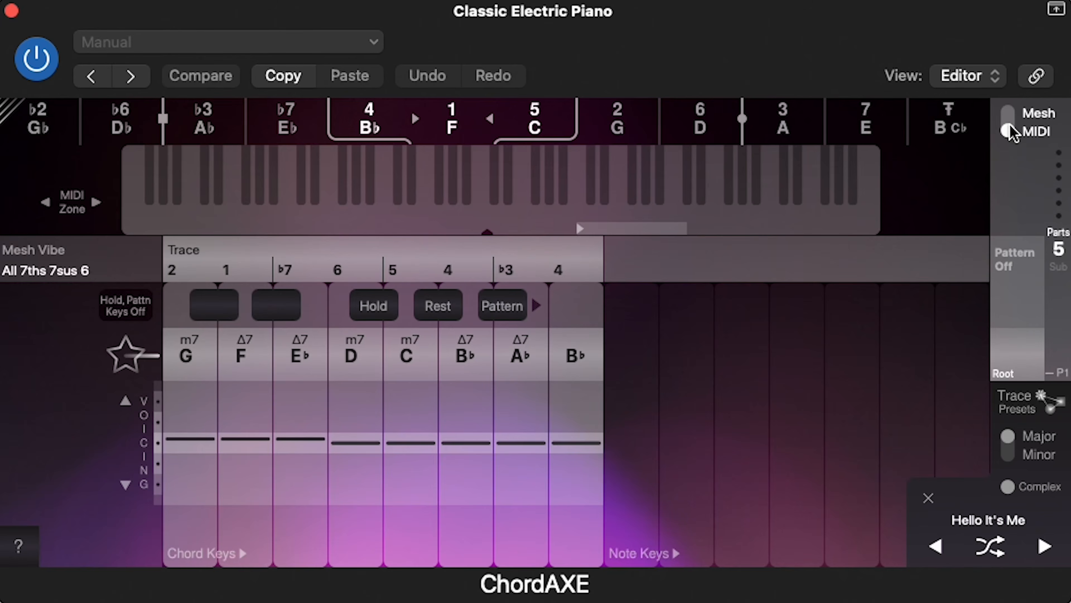
{"action": "left_click", "coordinate": [1011, 126]}
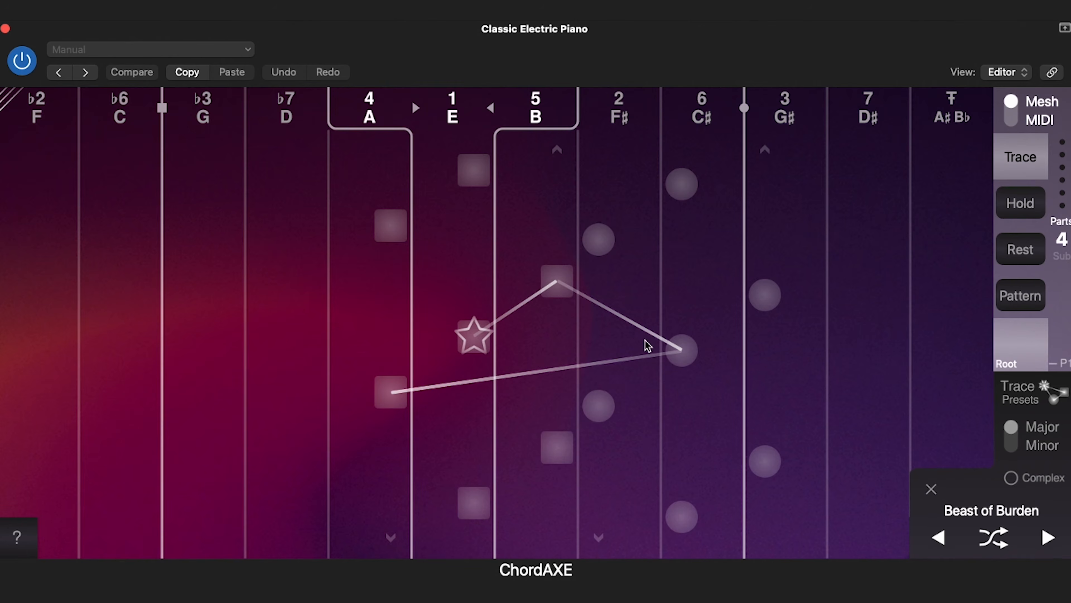
Step: Play the 6 chord in the Beast of Burden trace and browse forward through the trace presets to Heart of Gold
{"action": "left_click", "coordinate": [682, 350]}
{"action": "left_click", "coordinate": [1048, 538]}
{"action": "left_click", "coordinate": [1049, 538]}
{"action": "left_click", "coordinate": [1049, 537]}
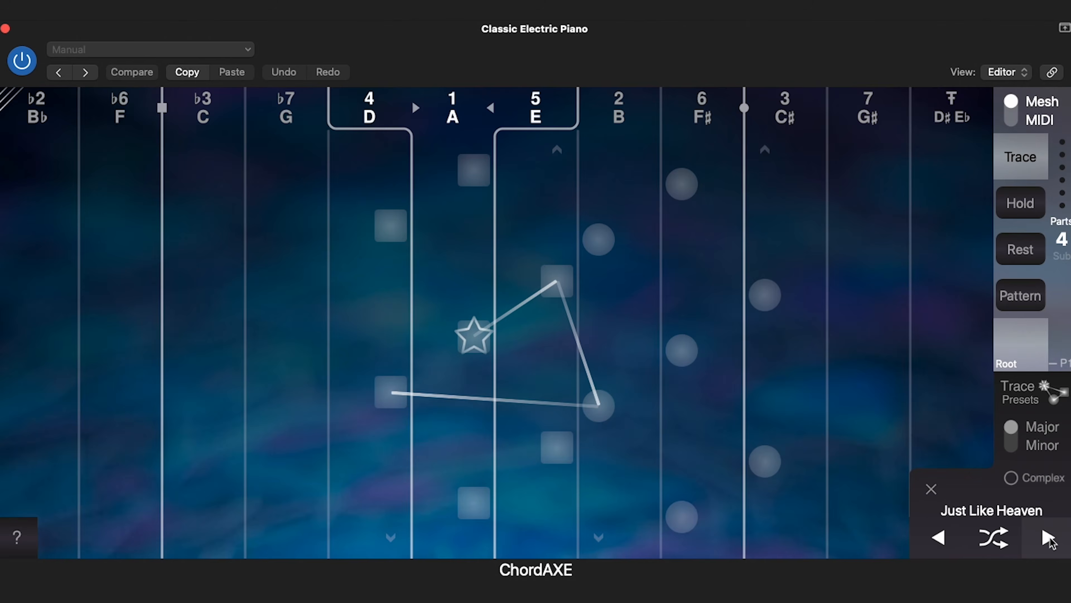
{"action": "left_click", "coordinate": [1048, 538]}
{"action": "left_click", "coordinate": [1048, 538]}
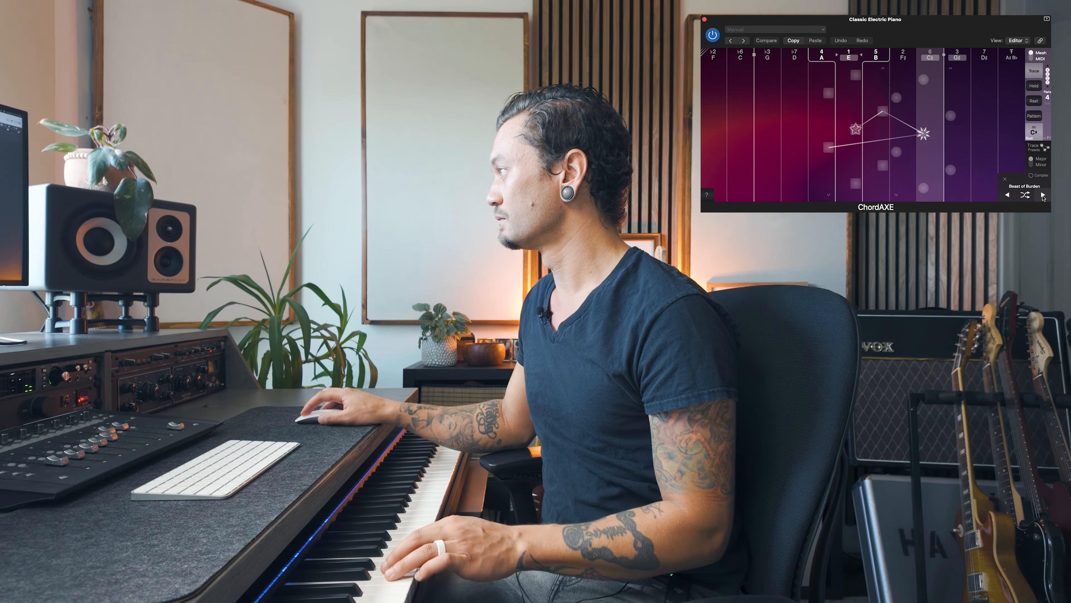
{"action": "left_click", "coordinate": [1043, 197]}
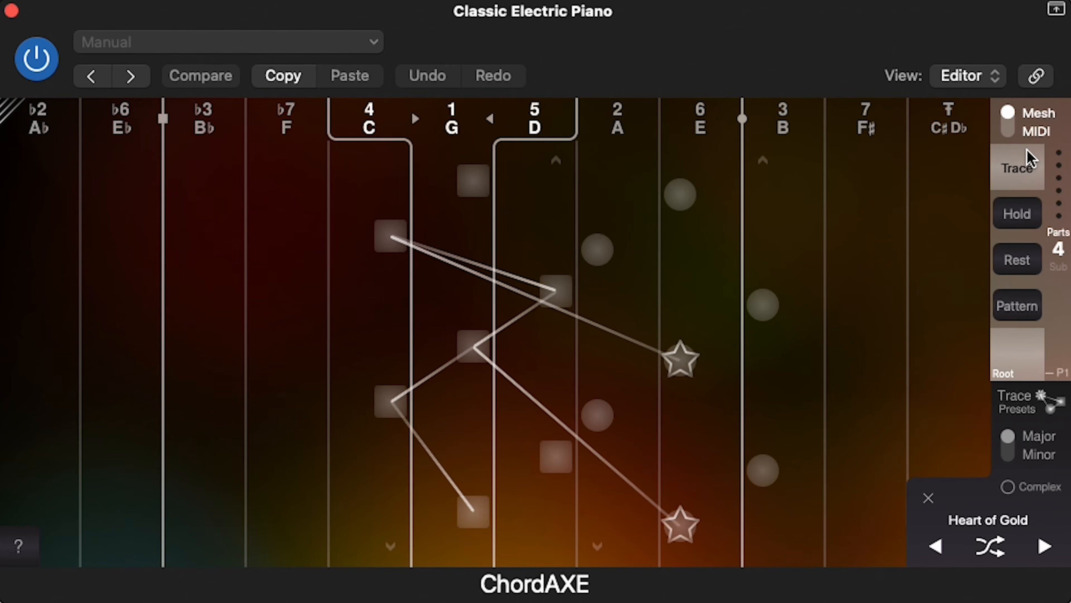
Step: Start tracing and clear the entire Heart of Gold chord trace
{"action": "left_click", "coordinate": [1023, 169]}
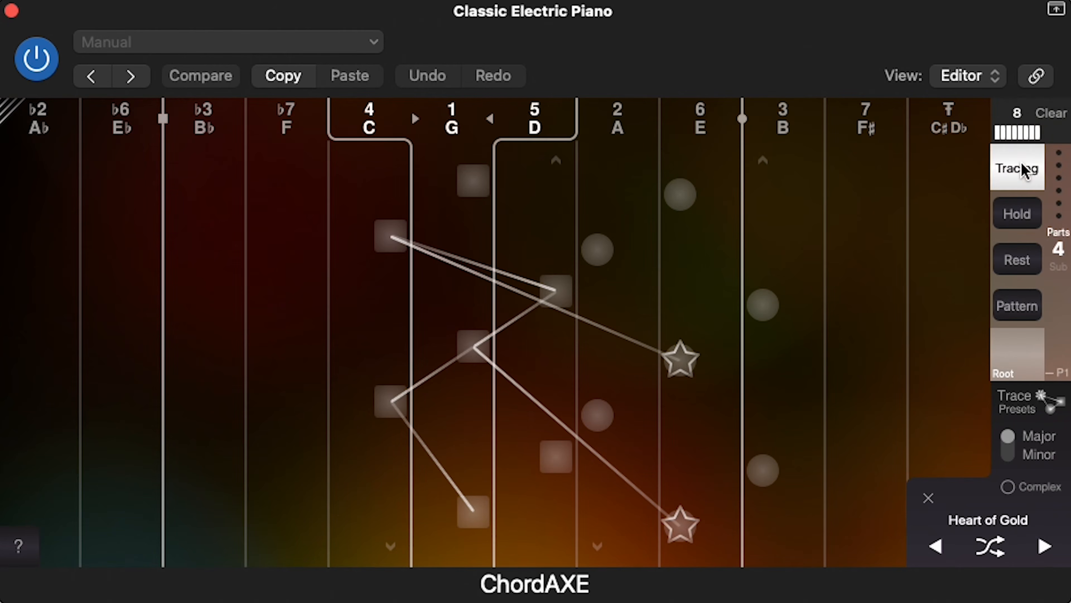
{"action": "left_click", "coordinate": [1053, 114]}
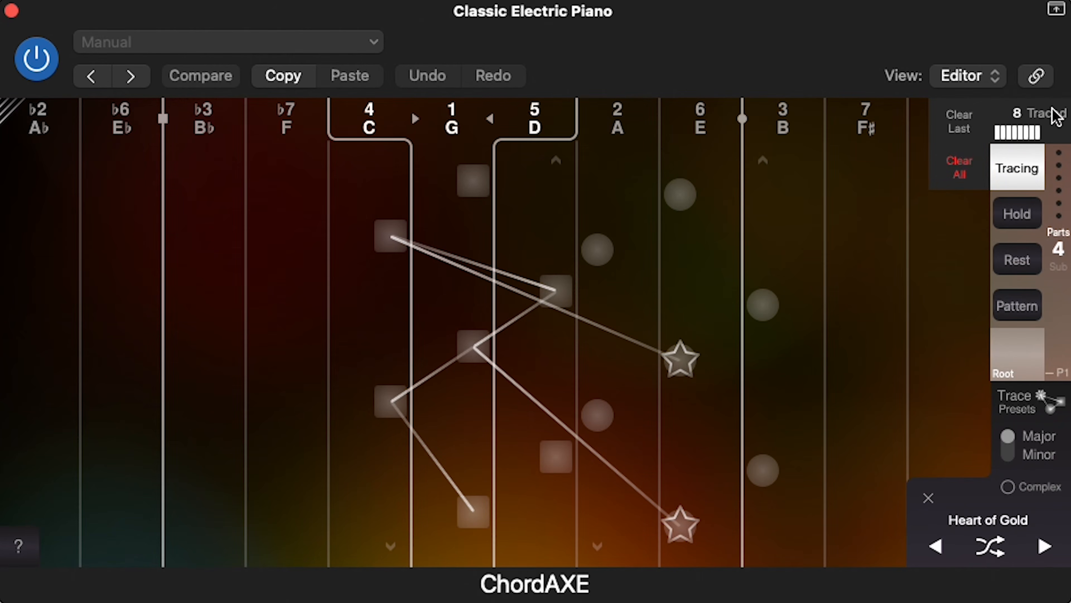
{"action": "left_click", "coordinate": [972, 170]}
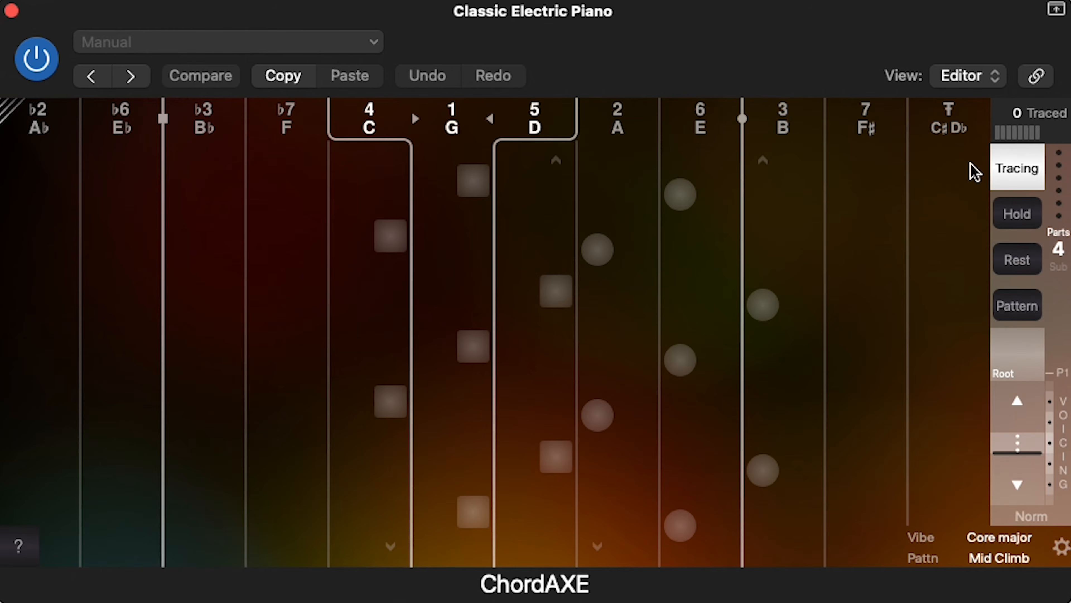
Step: Turn on Hold and trace the seven-chord progression G, Am, D, Em, Bm, D, G on the mesh
{"action": "left_click", "coordinate": [1019, 215]}
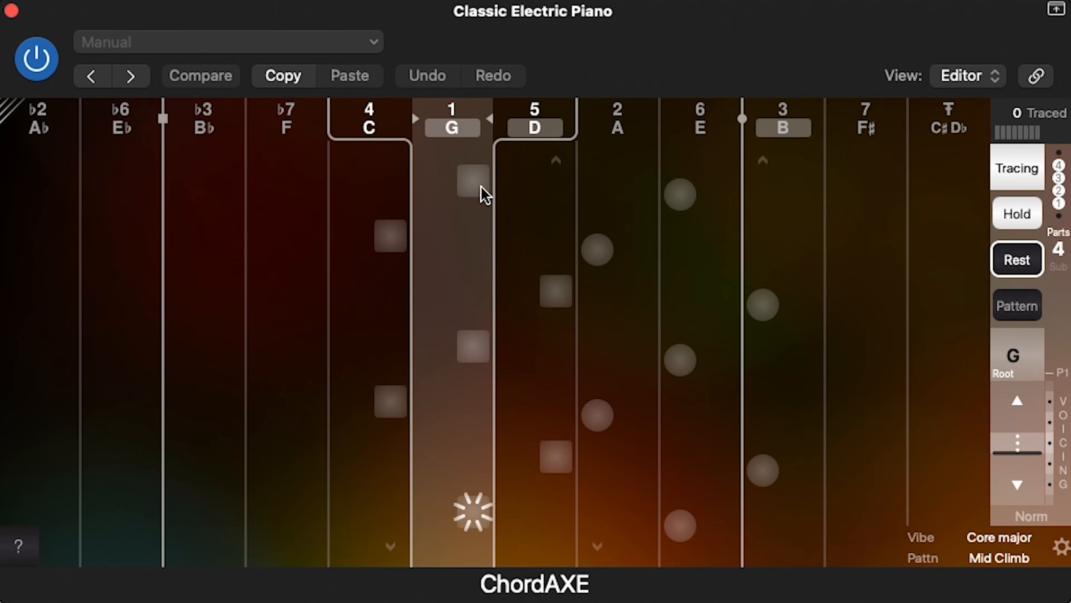
{"action": "left_click", "coordinate": [483, 191]}
{"action": "left_click", "coordinate": [600, 253]}
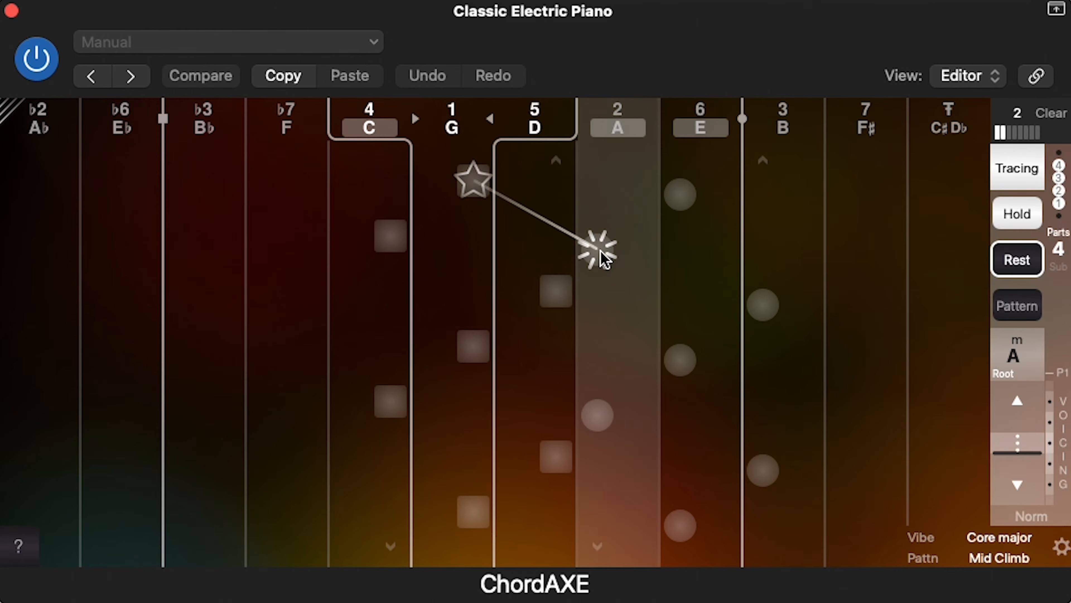
{"action": "left_click", "coordinate": [559, 293]}
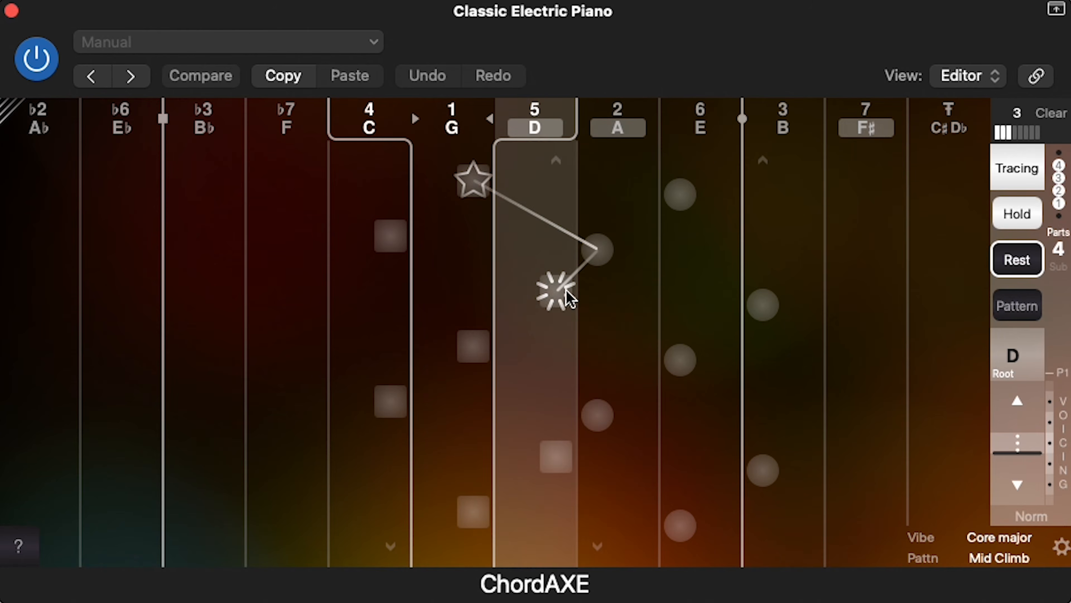
{"action": "left_click", "coordinate": [681, 360]}
{"action": "left_click", "coordinate": [763, 471]}
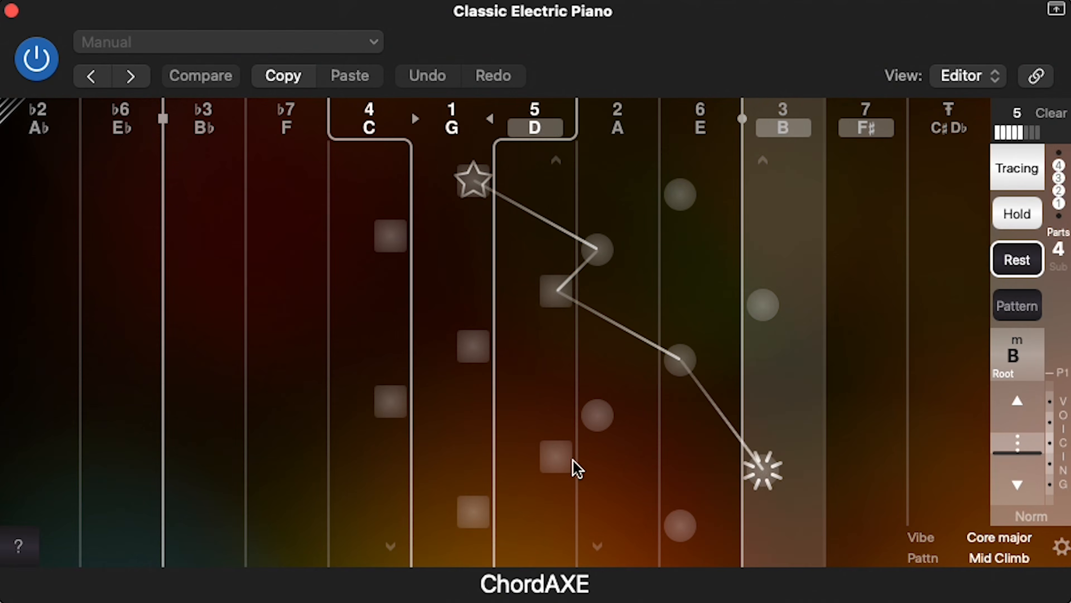
{"action": "left_click", "coordinate": [556, 457]}
{"action": "left_click", "coordinate": [472, 512]}
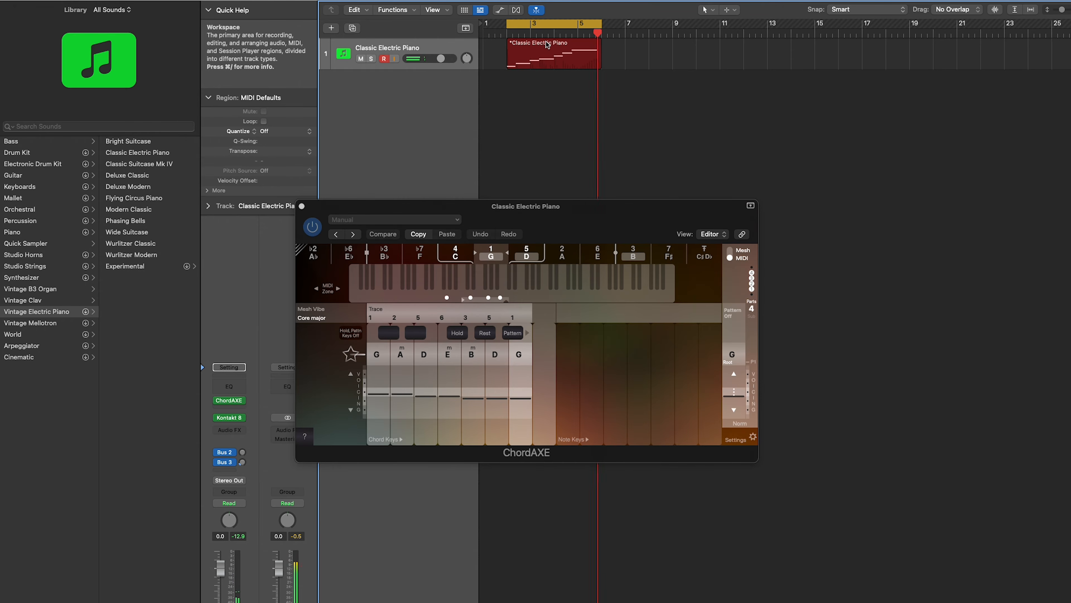
Step: Stop recording the Classic Electric Piano region and transpose the traced progression to the key of E, and on to D♯
{"action": "key", "text": "space"}
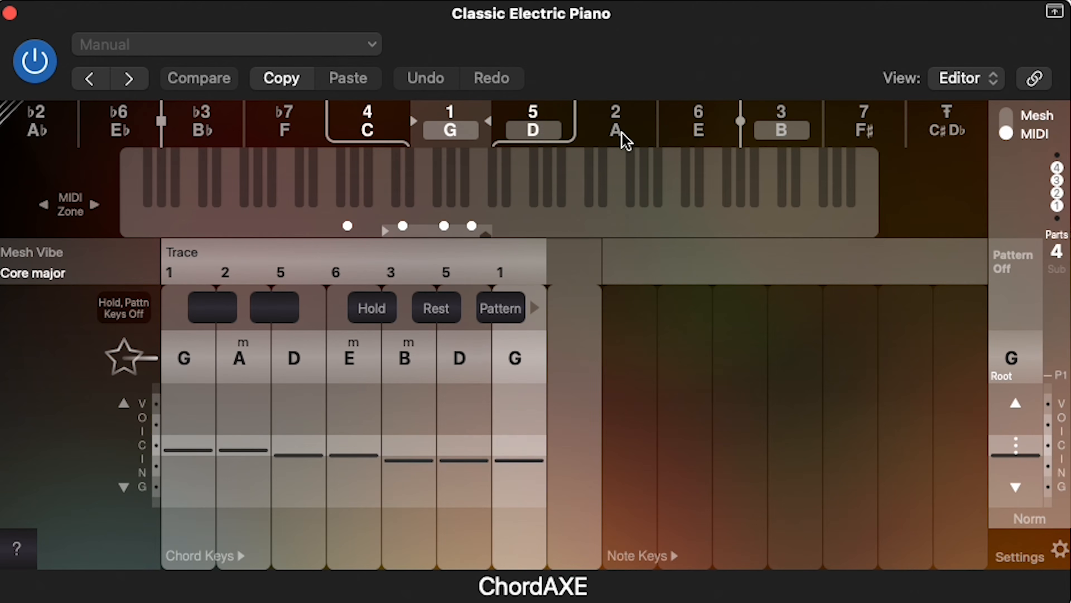
{"action": "left_click", "coordinate": [702, 133]}
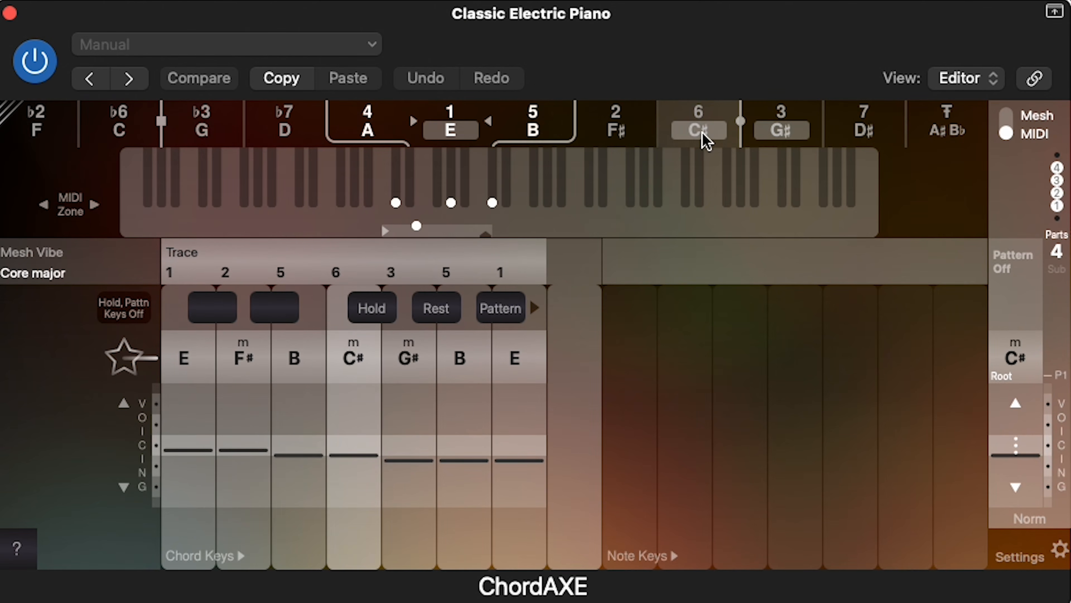
{"action": "left_click", "coordinate": [863, 134]}
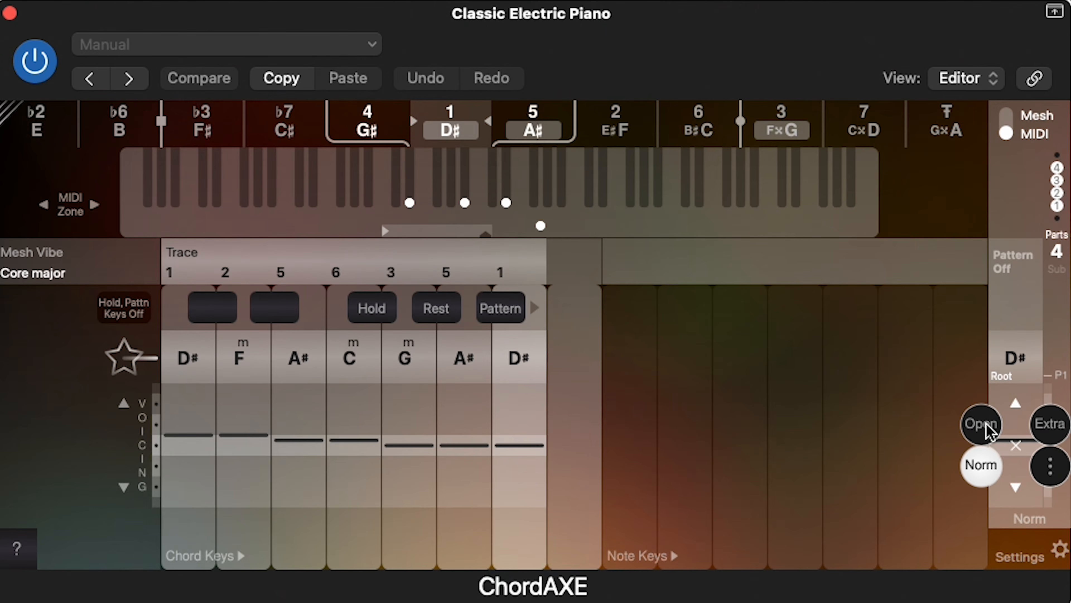
Step: Switch the chord voicing to Open and on to Extra
{"action": "left_click", "coordinate": [989, 431]}
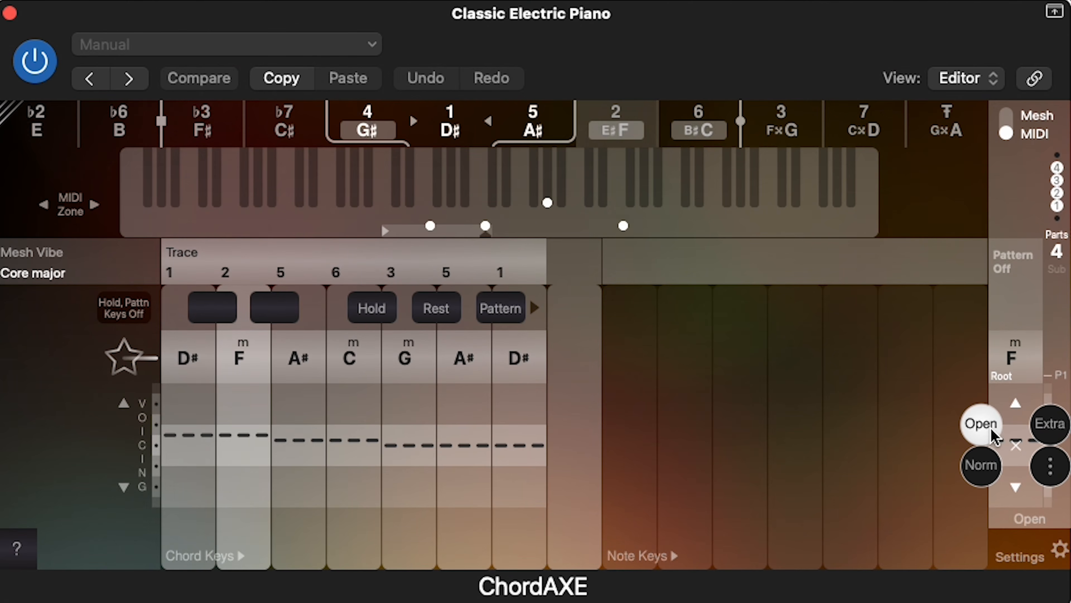
{"action": "left_click", "coordinate": [1051, 427]}
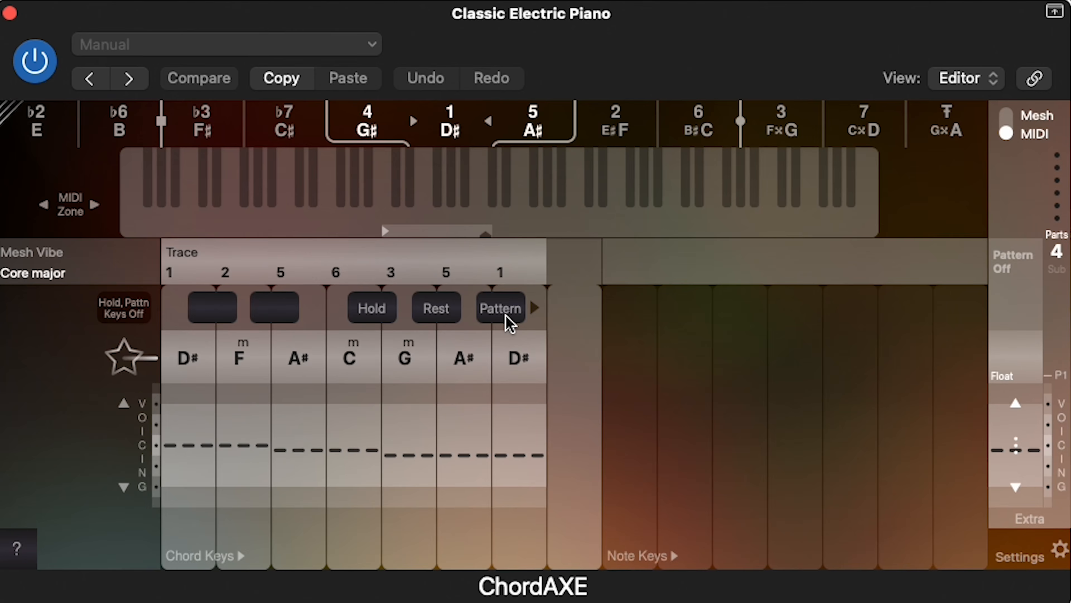
Step: Turn on Pattern mode, set the Auto 1 pattern to Fast Climb, and enable Auto 2 with Slow Fall
{"action": "left_click", "coordinate": [502, 308]}
{"action": "left_click", "coordinate": [790, 277]}
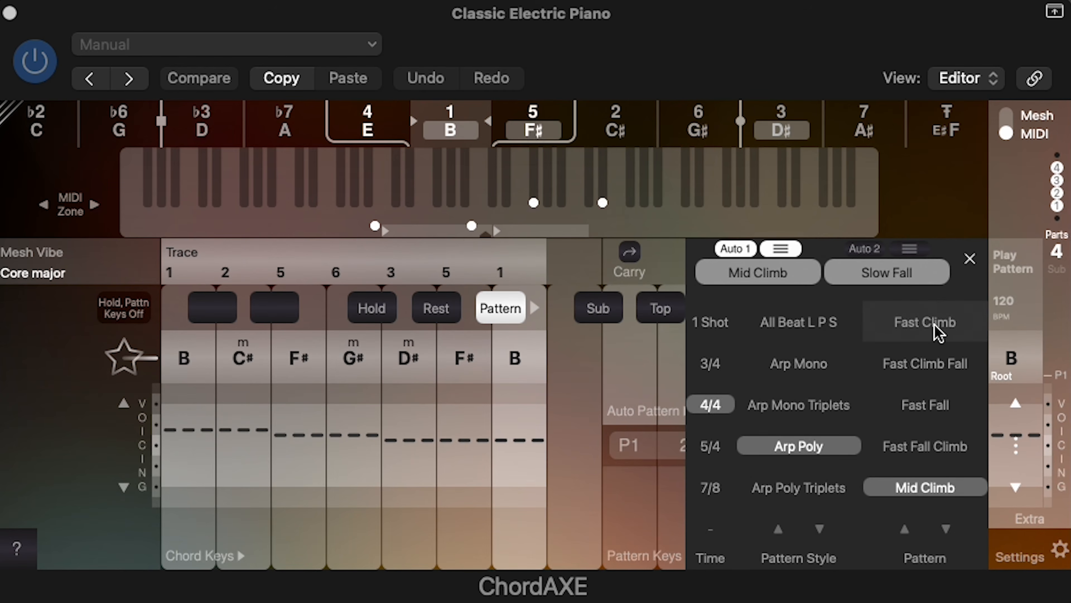
{"action": "left_click", "coordinate": [935, 332]}
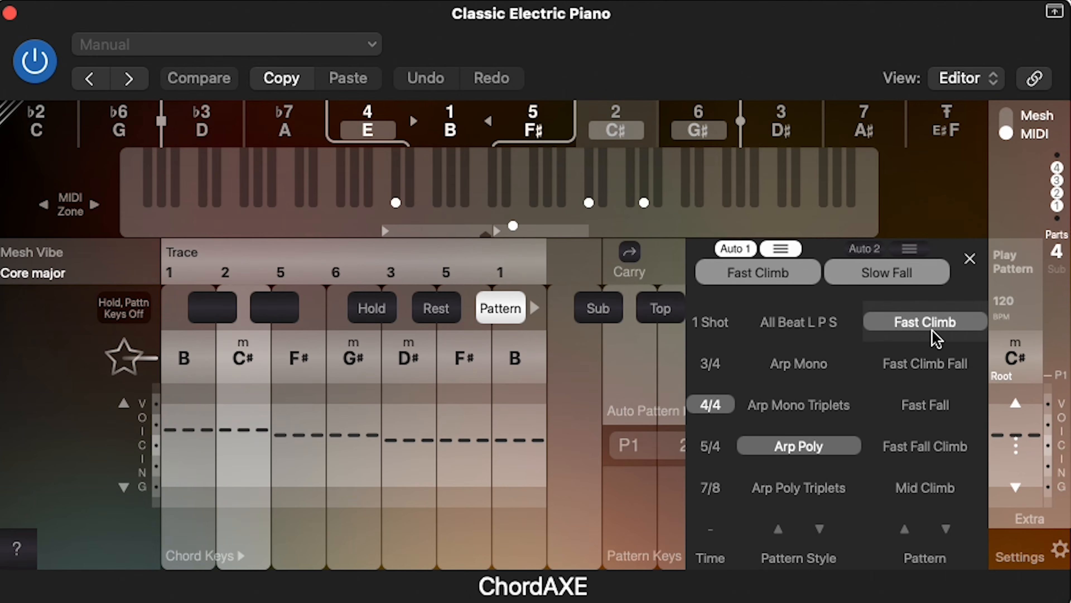
{"action": "left_click", "coordinate": [870, 252]}
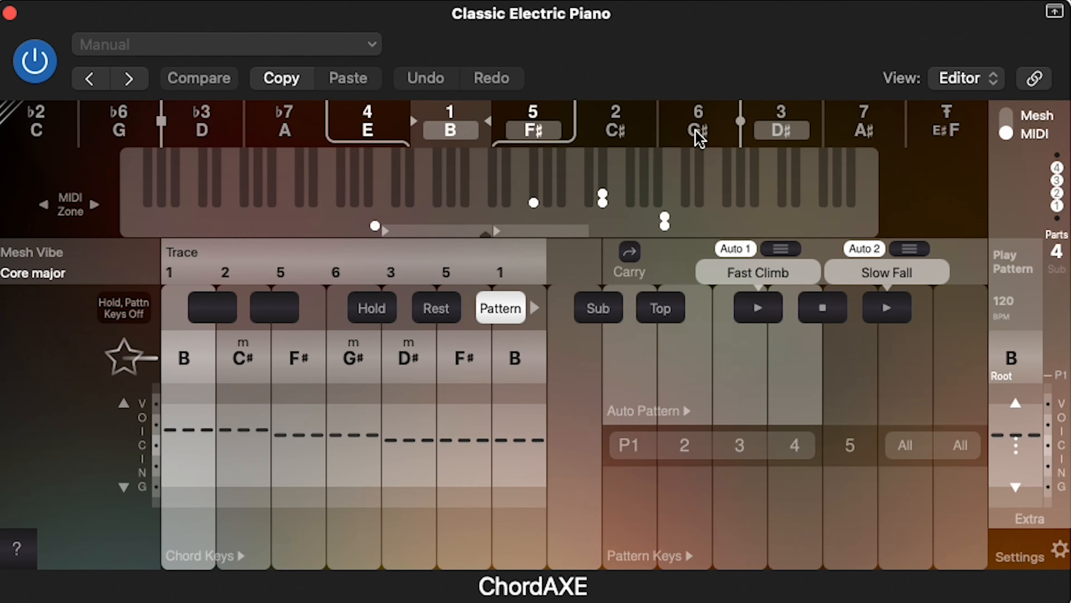
Step: Transpose the progression to the key of G♯ and lower the chord voicing several steps
{"action": "left_click", "coordinate": [695, 134]}
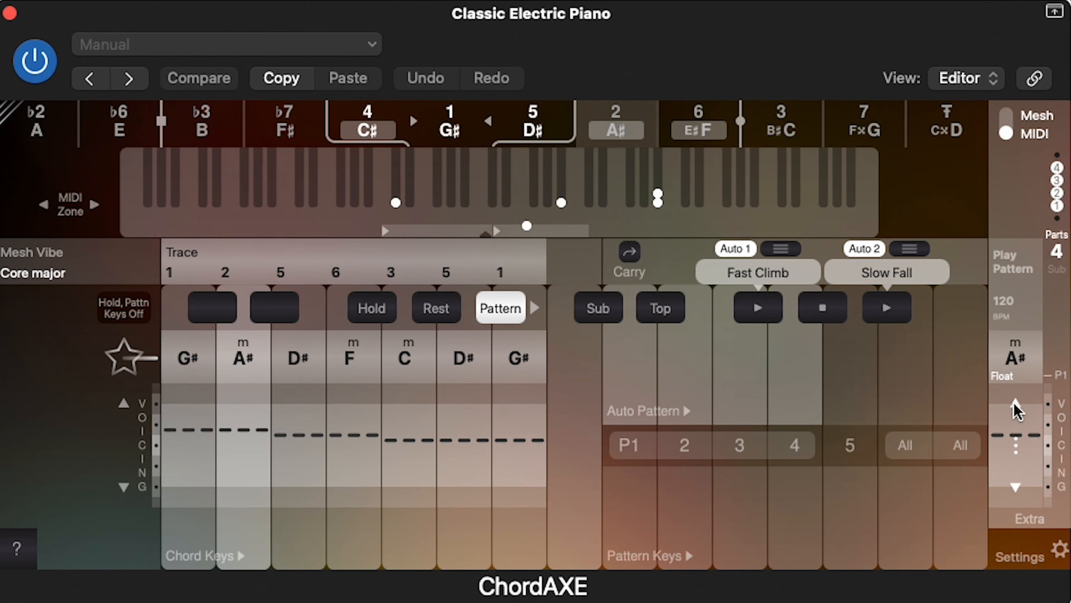
{"action": "left_click", "coordinate": [1015, 487]}
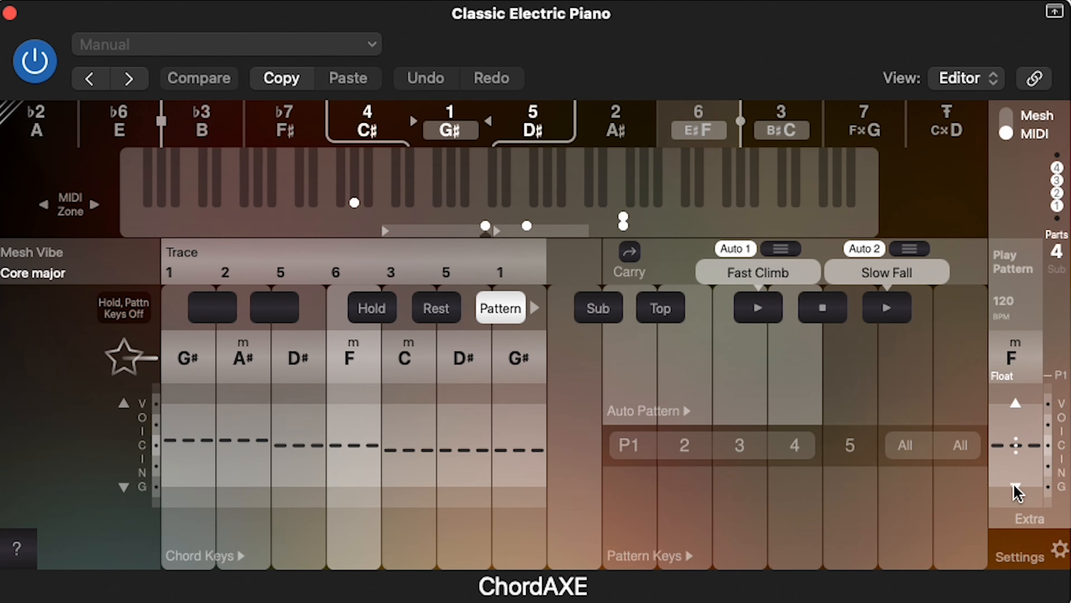
{"action": "left_click", "coordinate": [1015, 488]}
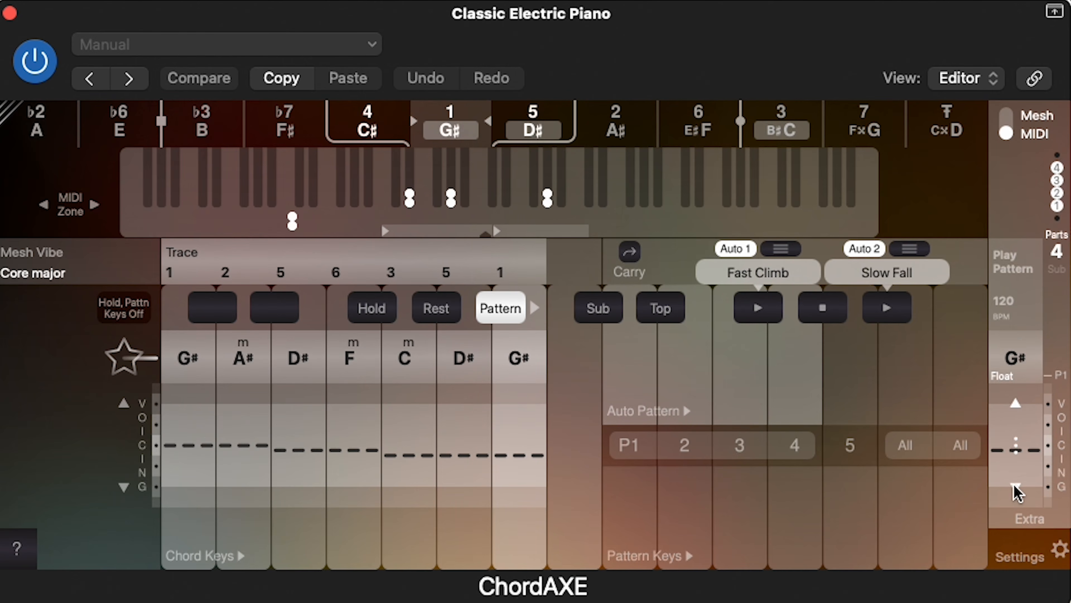
{"action": "left_click", "coordinate": [1014, 486]}
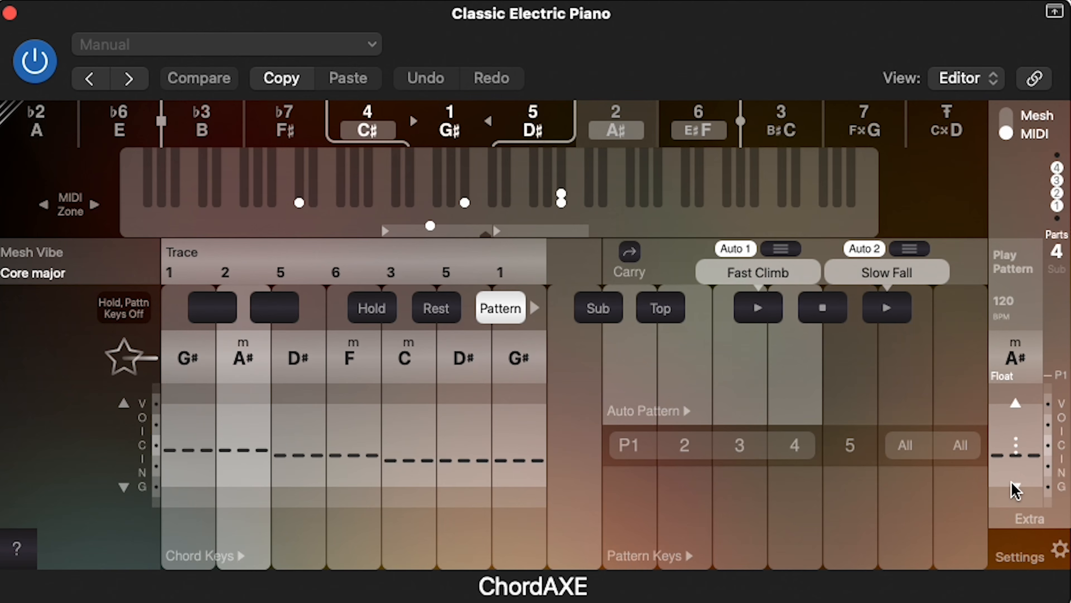
{"action": "left_click", "coordinate": [1016, 488]}
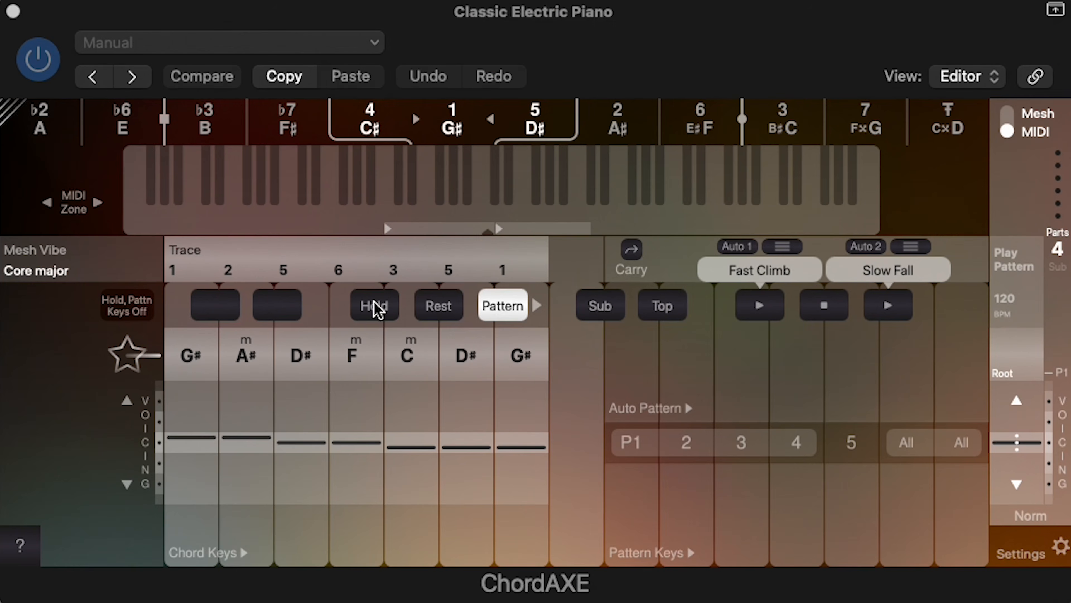
Step: Turn on Hold for the pattern and set the timeline's cycle area over the second Classic Electric Piano region
{"action": "left_click", "coordinate": [377, 310]}
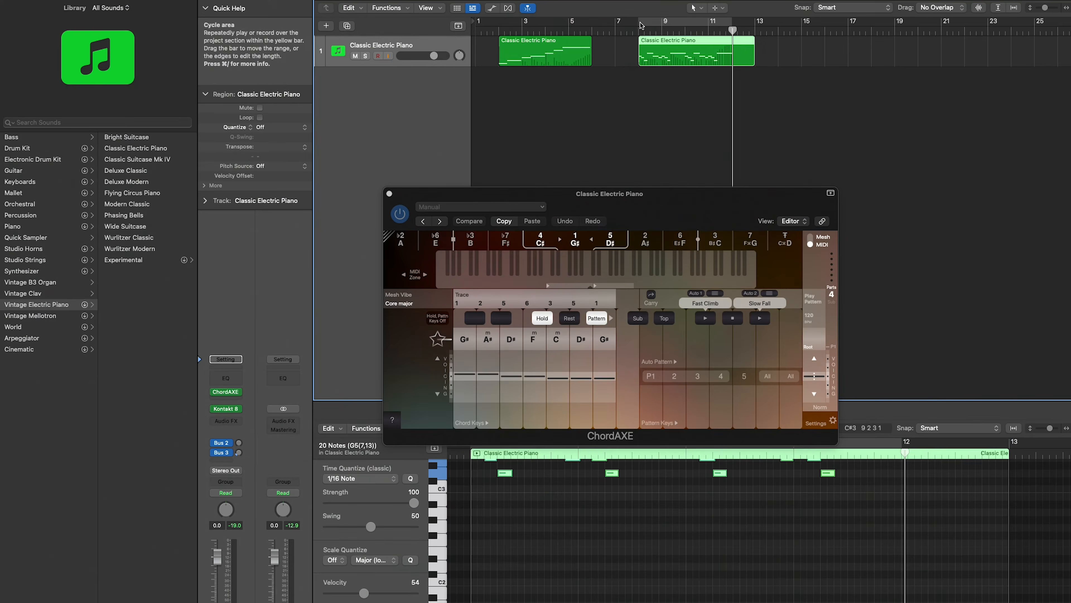
{"action": "left_click_drag", "start_coordinate": [658, 30], "coordinate": [732, 30]}
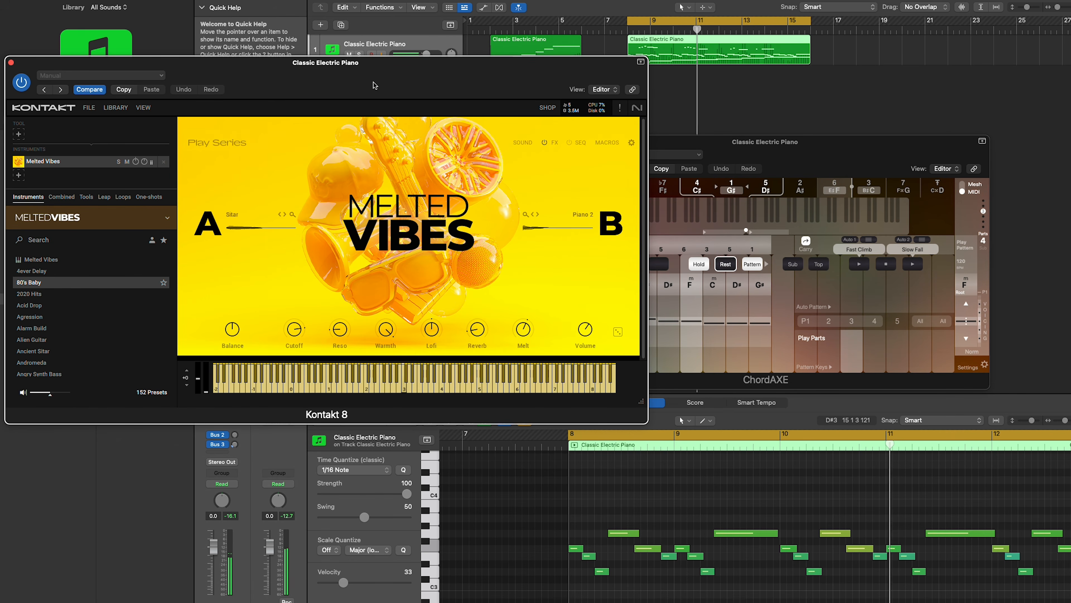
Step: Move the ChordAXE window clear of the Kontakt 8 window
{"action": "left_click_drag", "start_coordinate": [822, 152], "coordinate": [932, 148]}
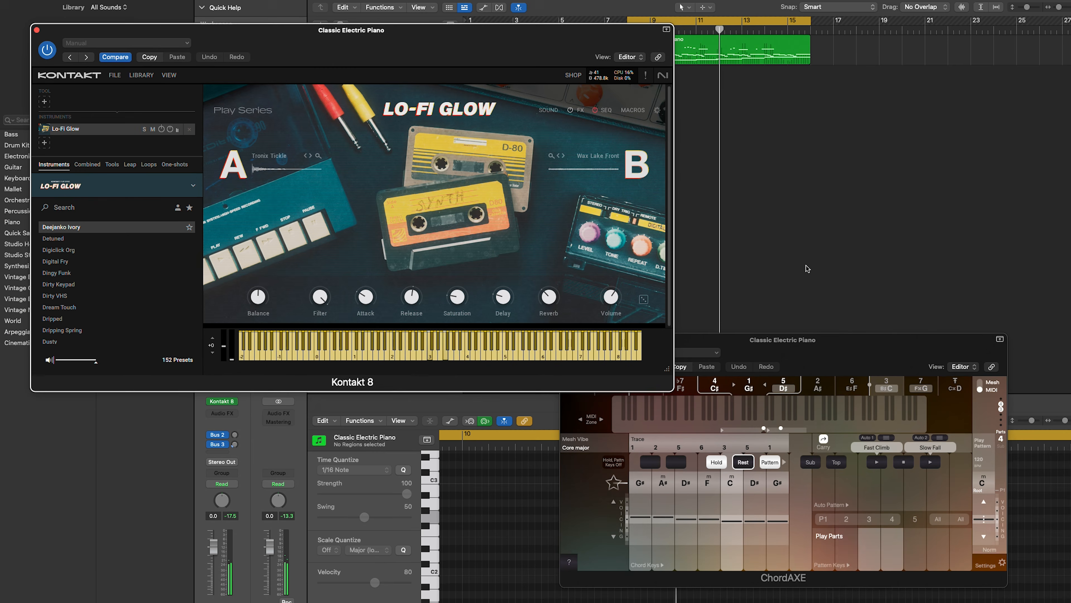